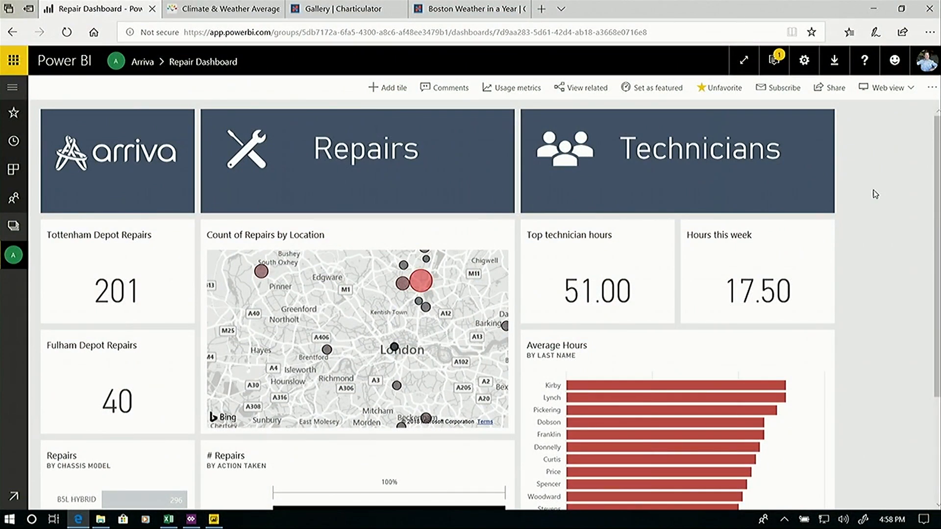
# Step: Open the repairs report behind the dashboard's Count of Repairs by Location map tile
pyautogui.scroll(-1, 357, 300)
pyautogui.scroll(1, 382, 304)
pyautogui.click(366, 270)
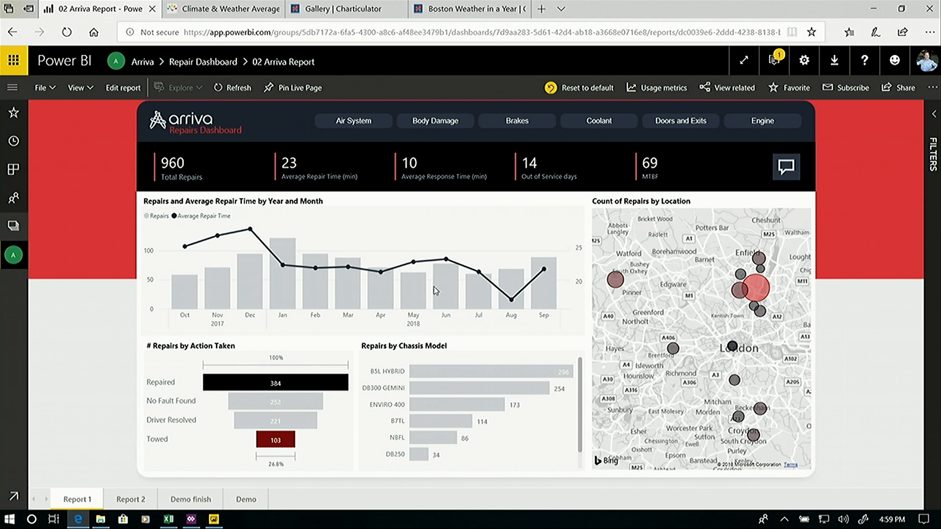
# Step: Filter the report to the largest red location bubble on the Count of Repairs by Location map
pyautogui.moveTo(761, 291)
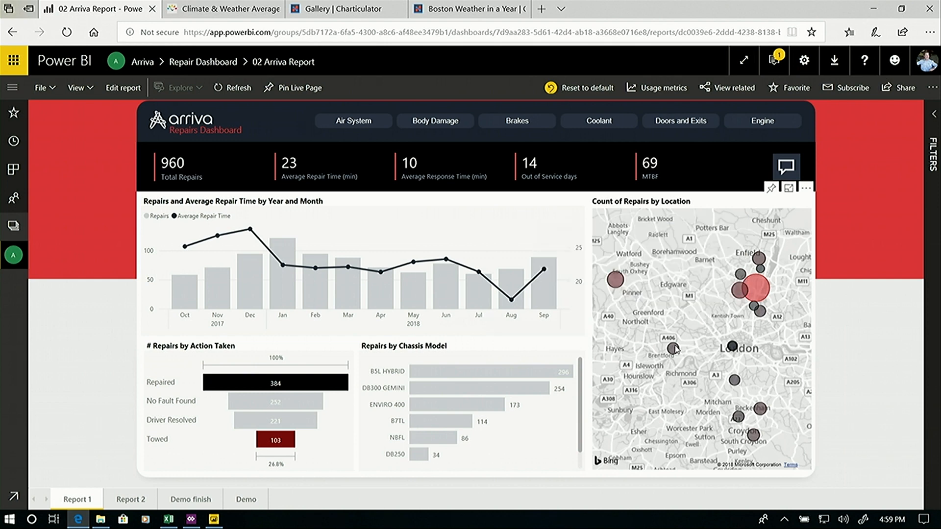
pyautogui.moveTo(675, 348)
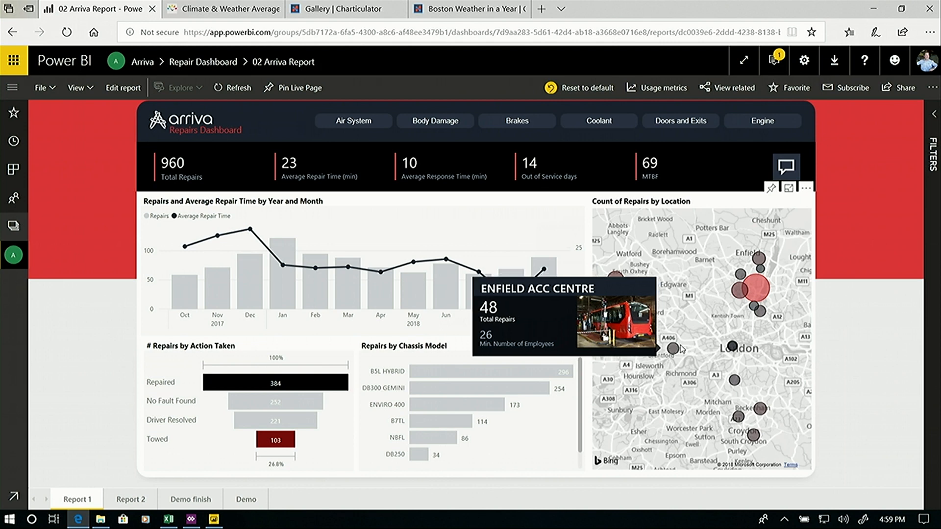
pyautogui.click(757, 291)
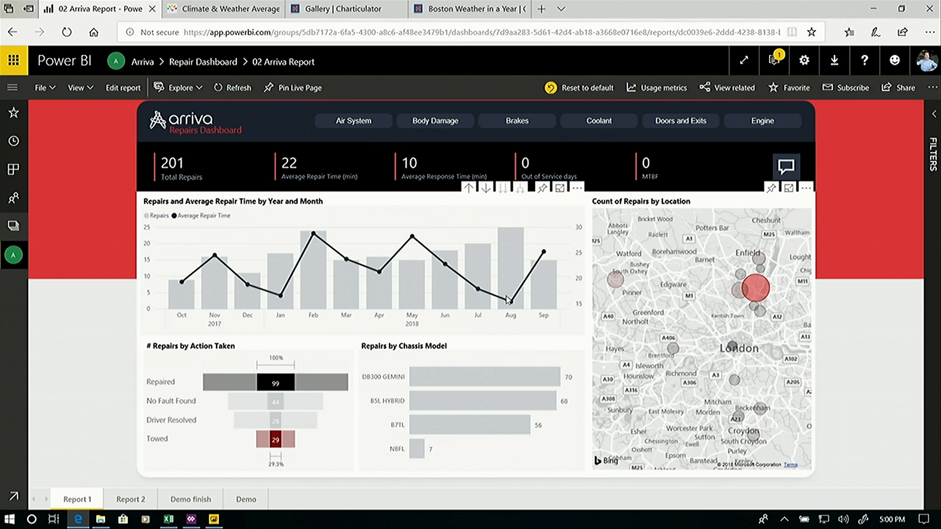
# Step: View the explanation of the August 2018 increase in repairs and reselect the largest red bubble on the map
pyautogui.rightClick(511, 237)
pyautogui.moveTo(586, 316)
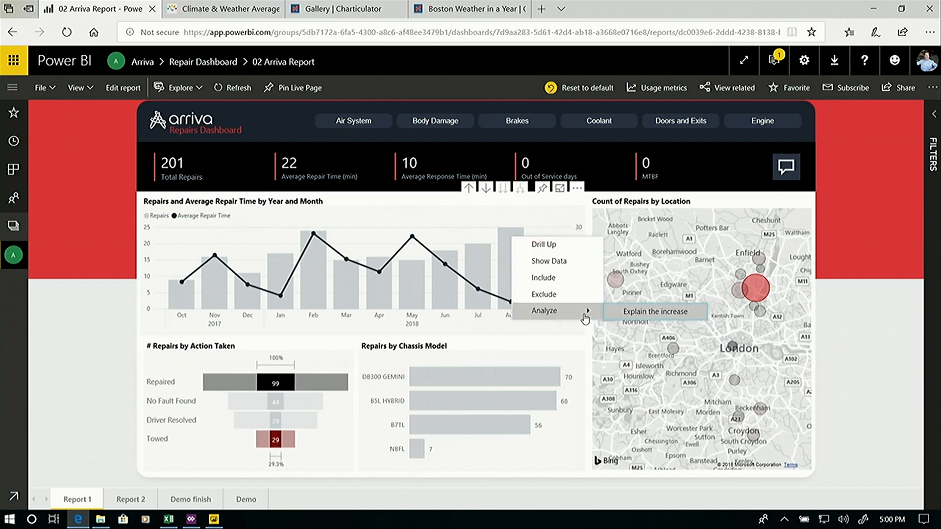
pyautogui.click(631, 320)
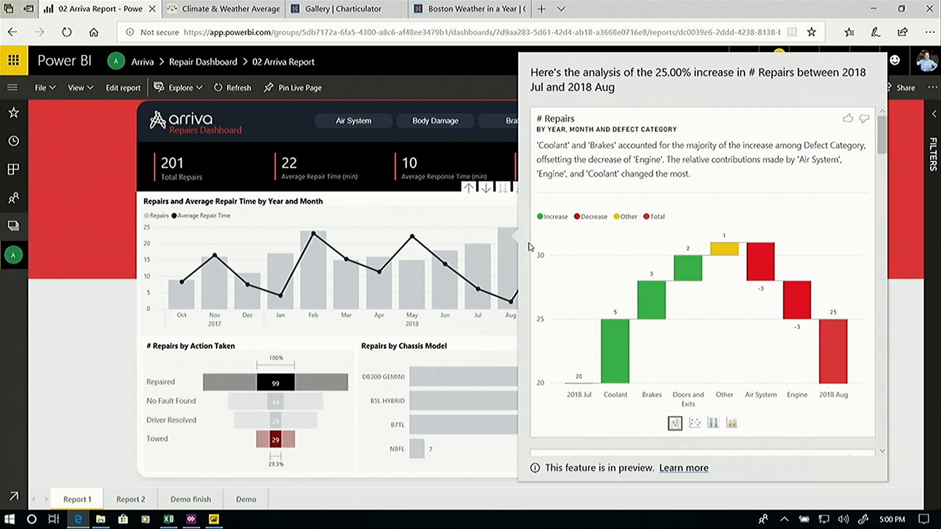
pyautogui.click(496, 233)
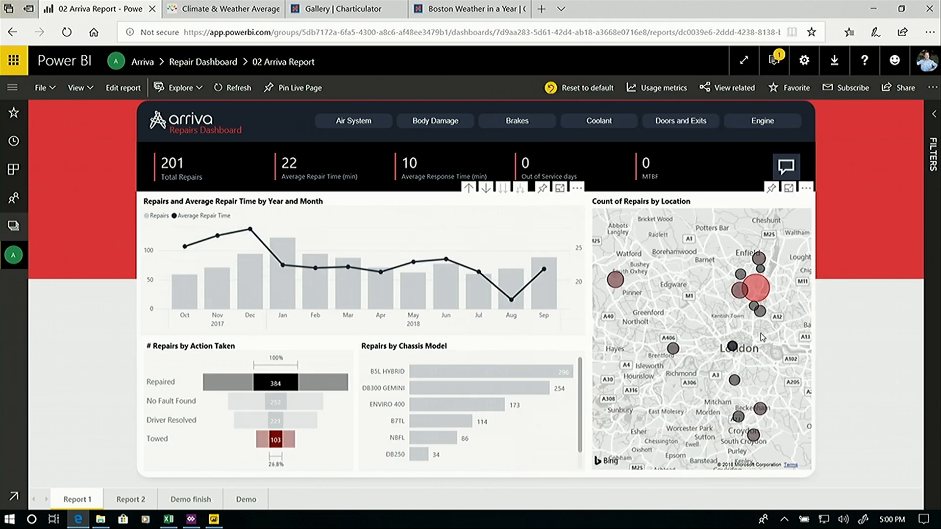
pyautogui.click(757, 292)
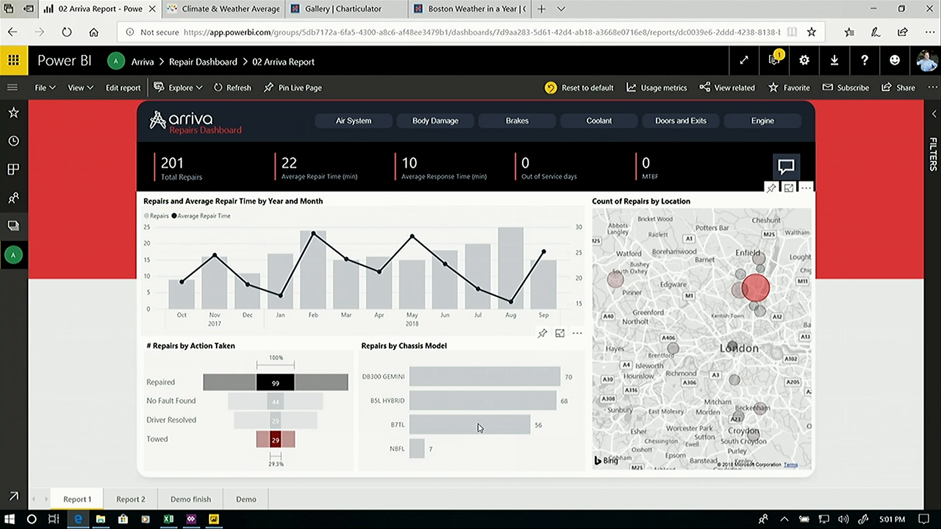
# Step: Ask the report's Q&A "how many coolant repairs were there each month as line", adapting the suggested question
pyautogui.click(778, 169)
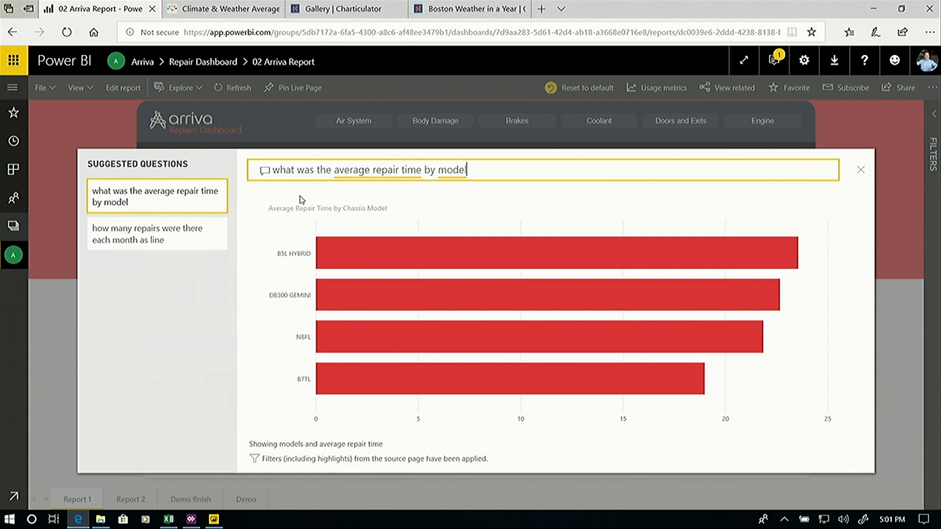
pyautogui.click(202, 242)
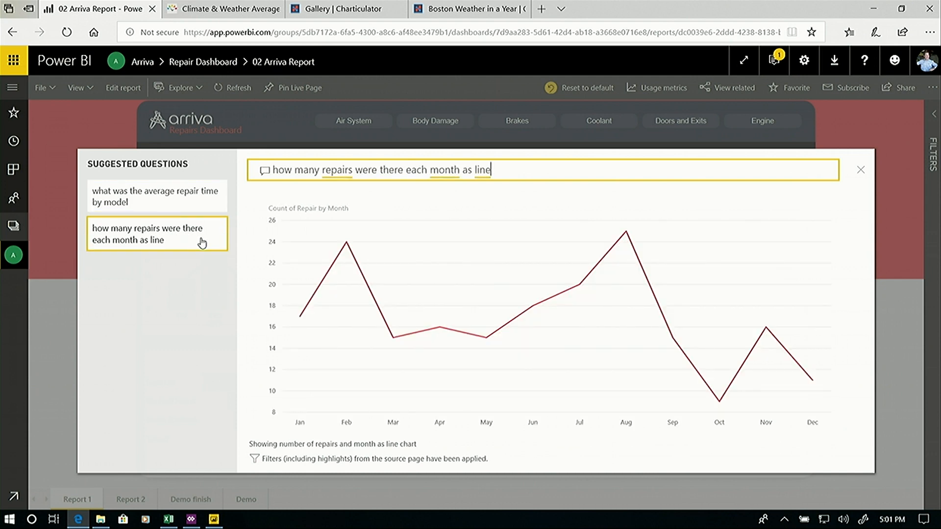
pyautogui.click(320, 170)
pyautogui.write('coolan')
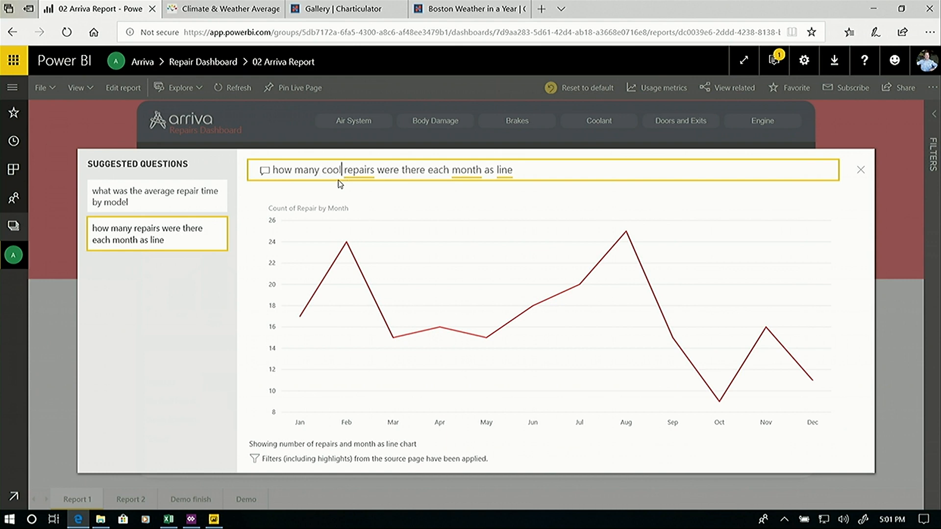
pyautogui.write('t')
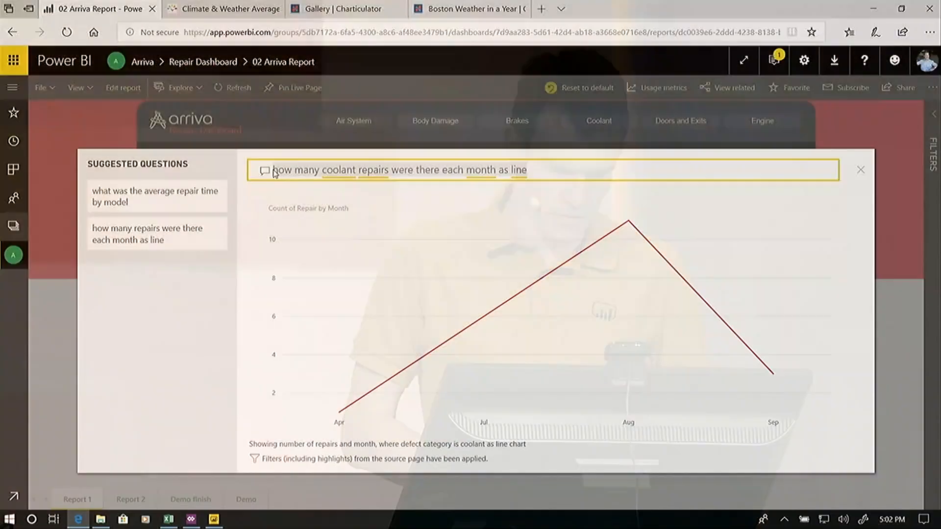
# Step: Replace the Q&A question with "who is the depot manager"
pyautogui.write('who')
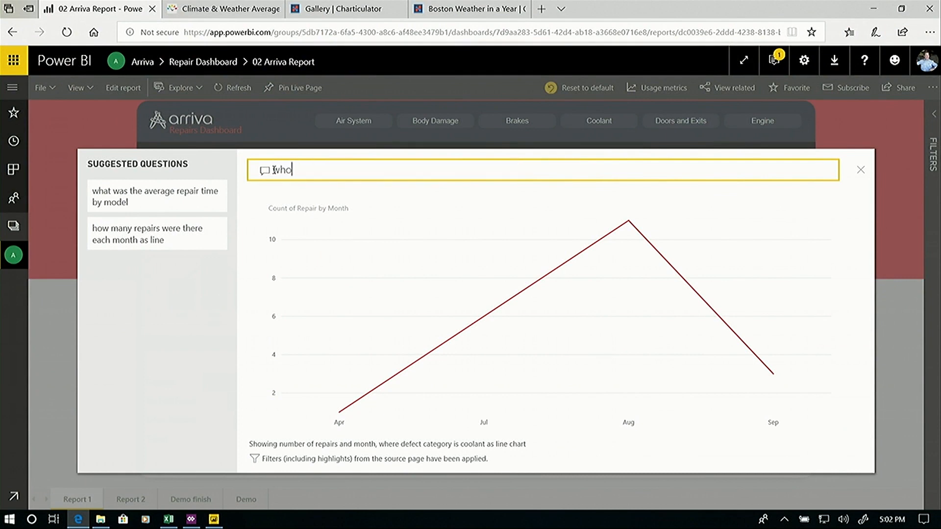
pyautogui.write('s the depot')
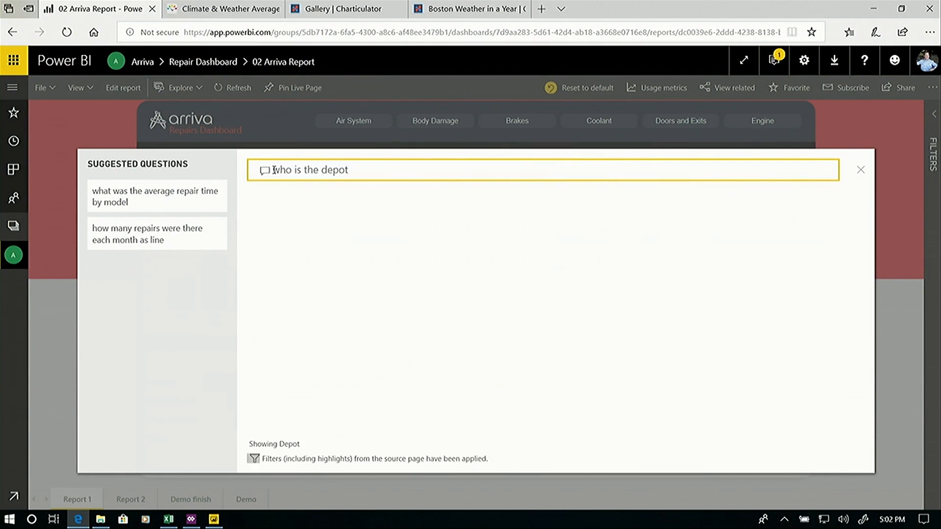
pyautogui.write(' manager')
pyautogui.press('Return')
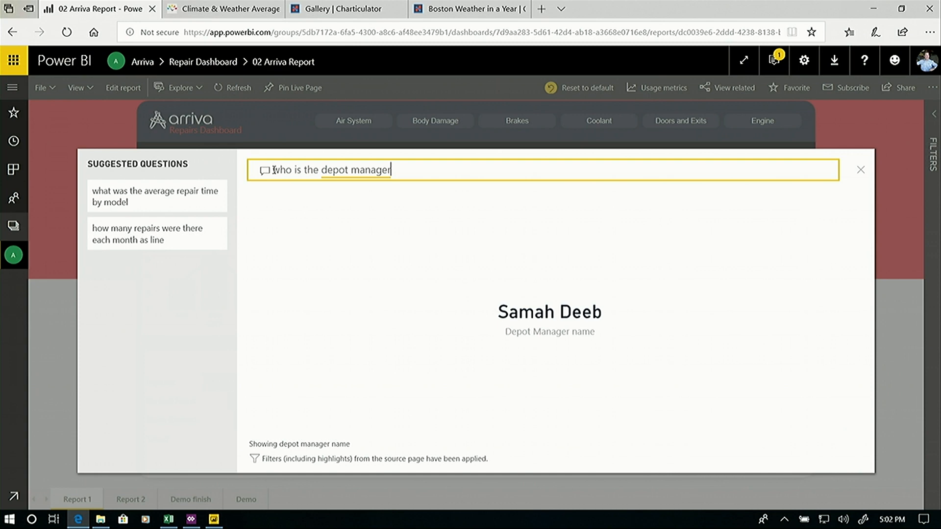
# Step: Copy the web address of the London Climate & Weather Averages page in the browser
pyautogui.click(214, 519)
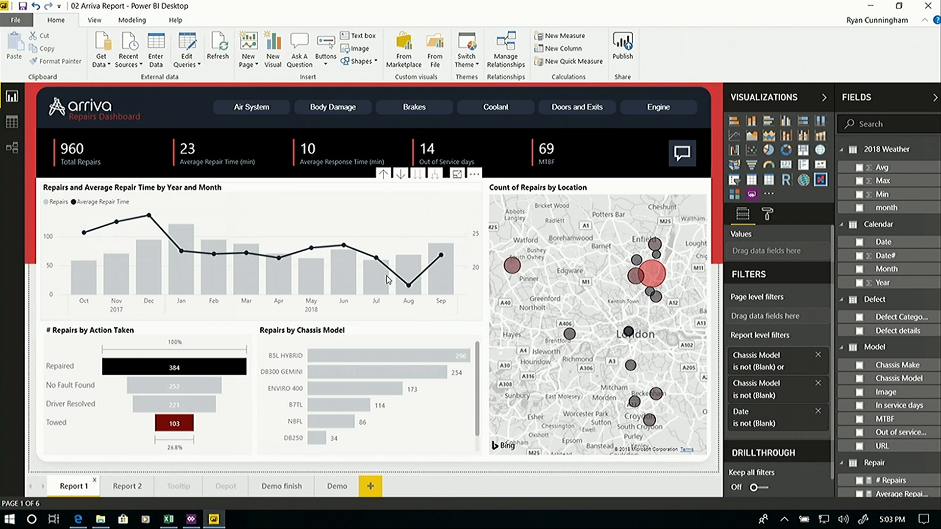
pyautogui.click(78, 519)
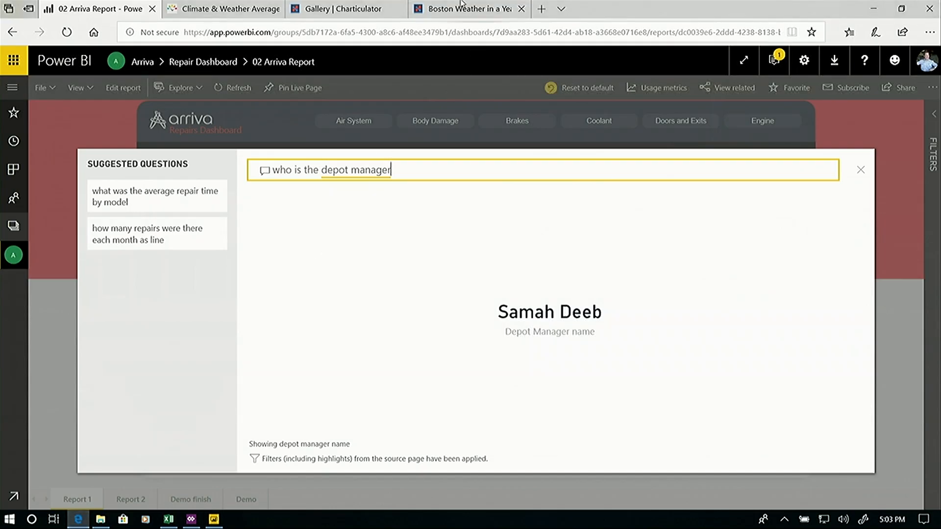
pyautogui.click(226, 8)
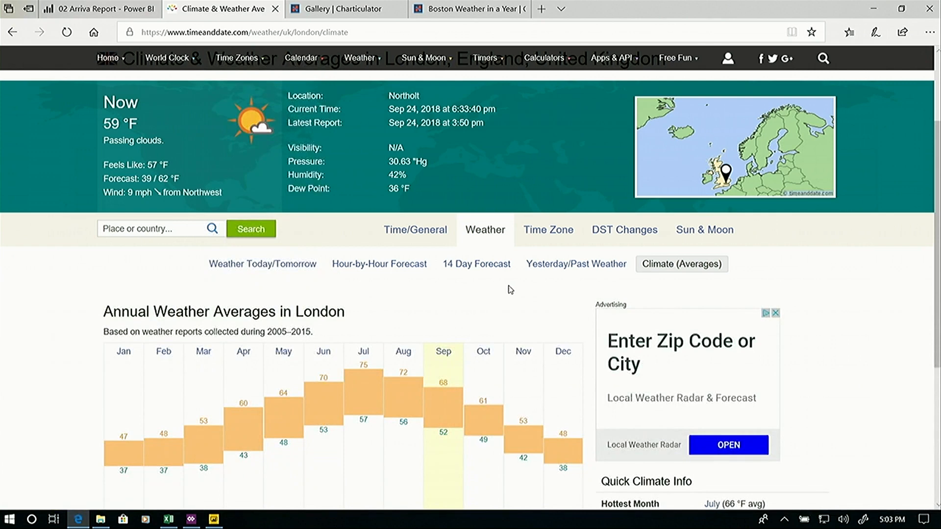
pyautogui.click(348, 42)
pyautogui.hotkey('ctrl', 'c')
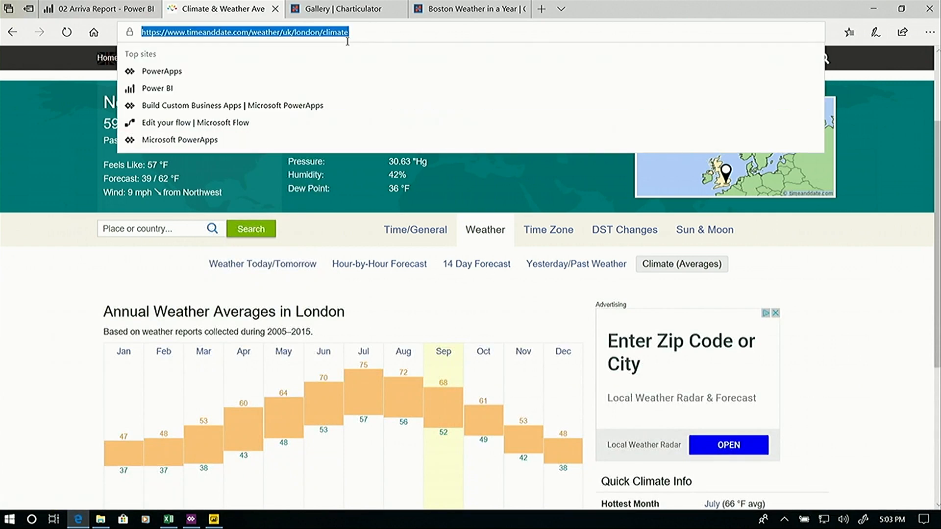
pyautogui.hotkey('alt', 'Tab')
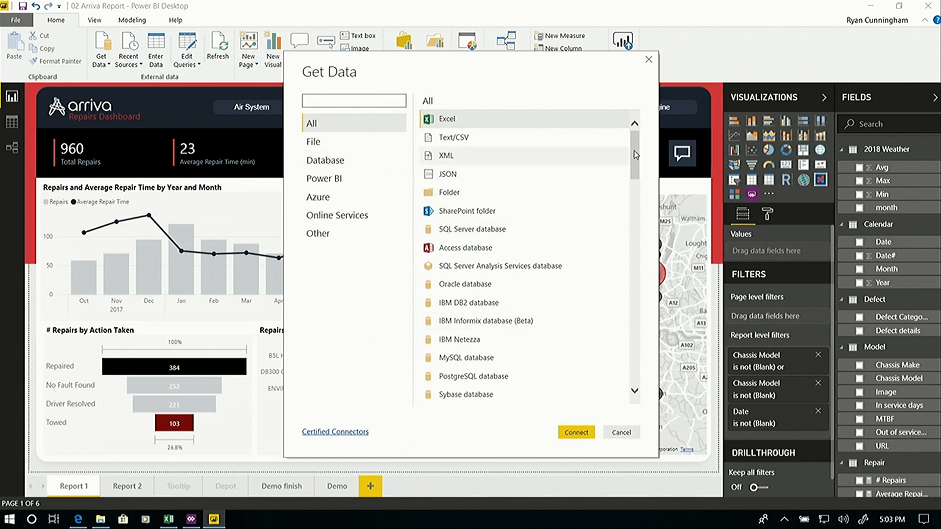
pyautogui.moveTo(639, 159); pyautogui.dragTo(638, 176)
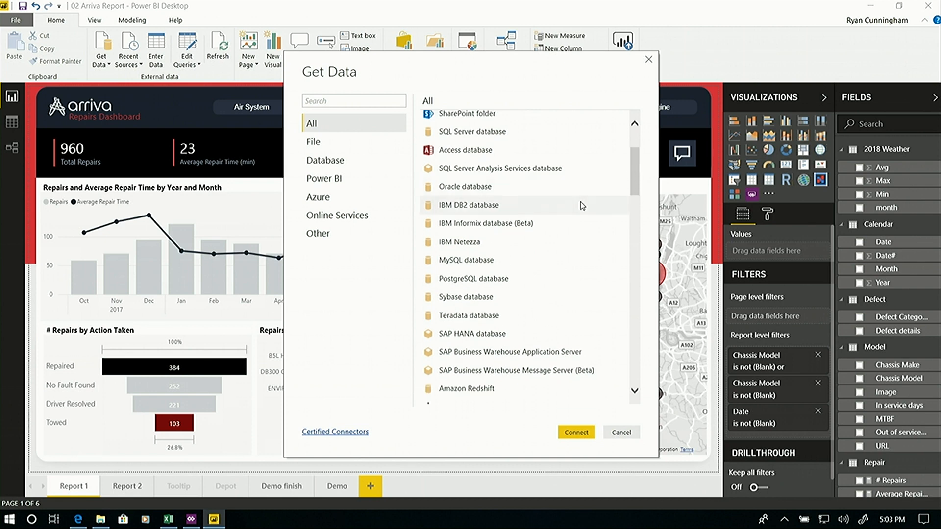
pyautogui.click(328, 228)
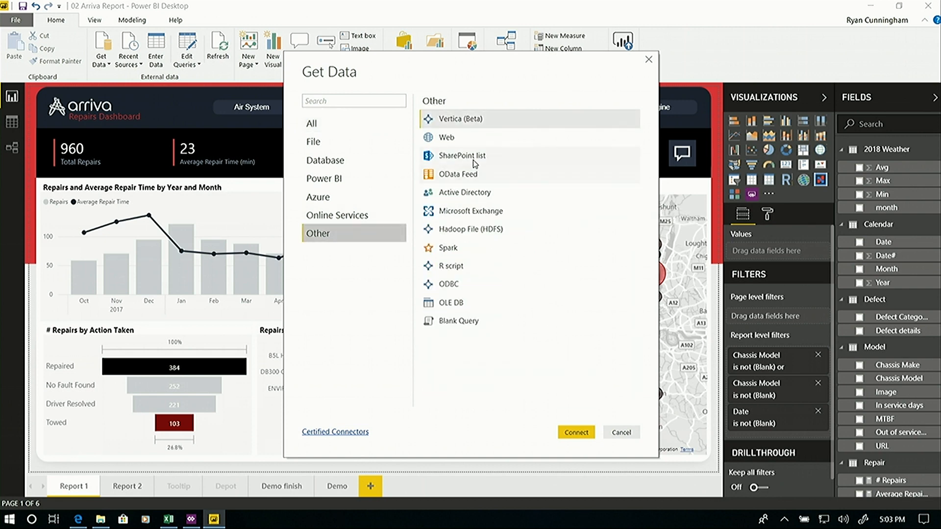
pyautogui.click(336, 216)
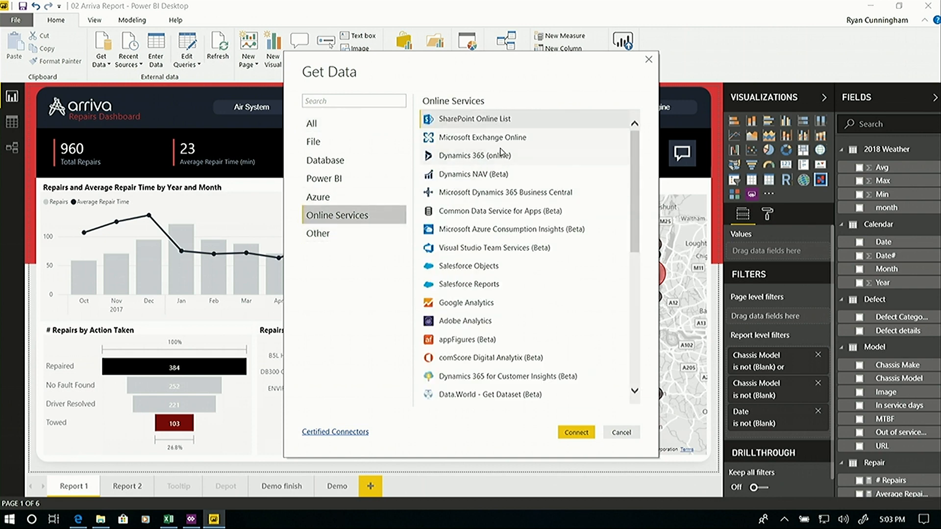
pyautogui.click(328, 235)
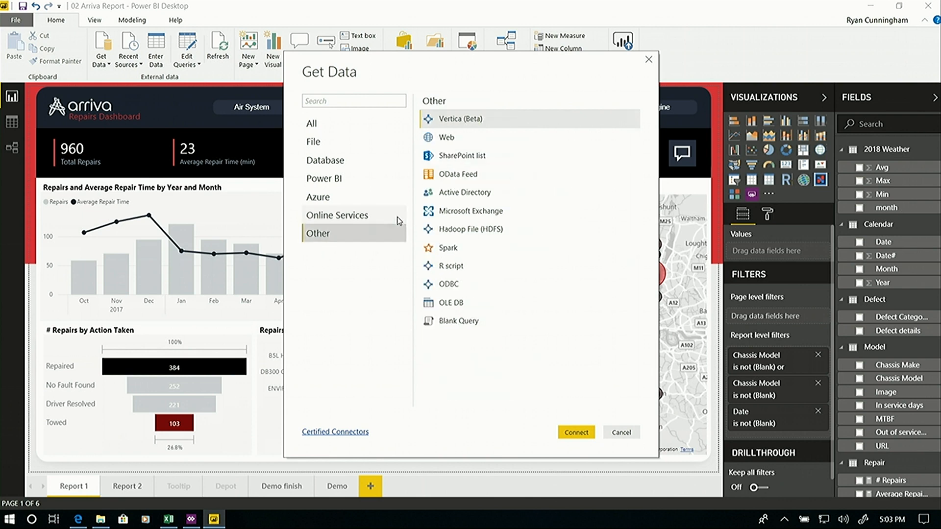
pyautogui.click(493, 141)
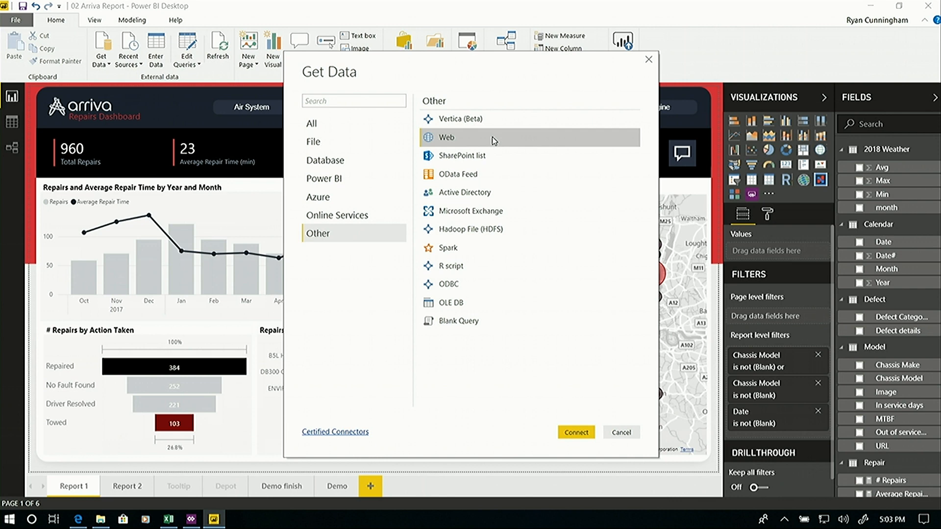
pyautogui.click(568, 434)
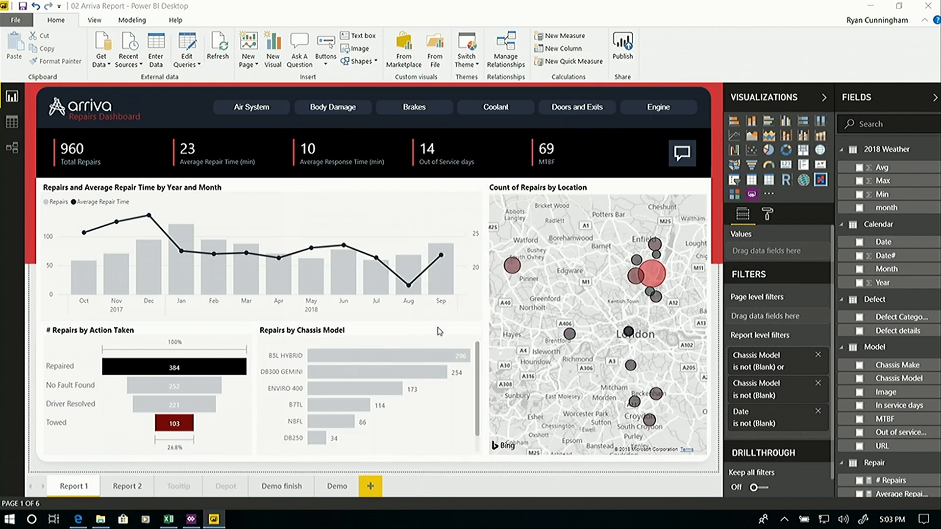
pyautogui.hotkey('ctrl', 'v')
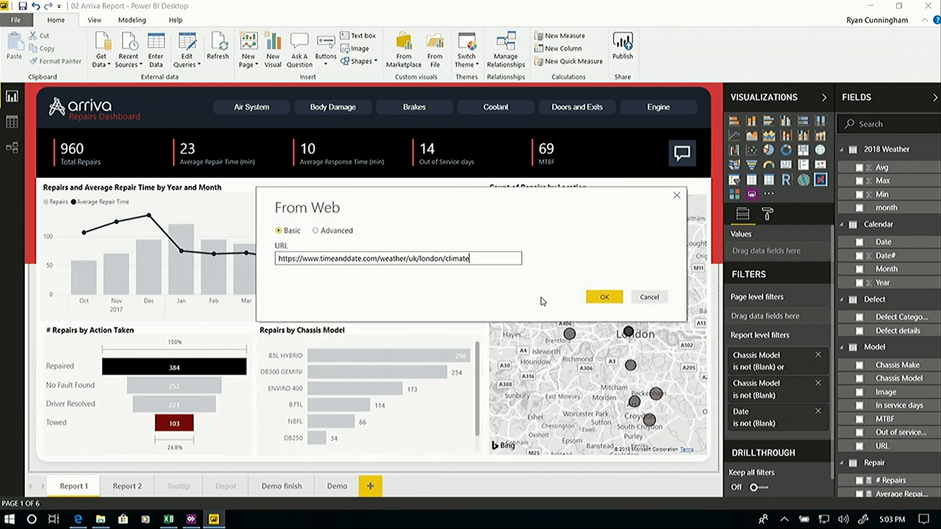
pyautogui.click(604, 297)
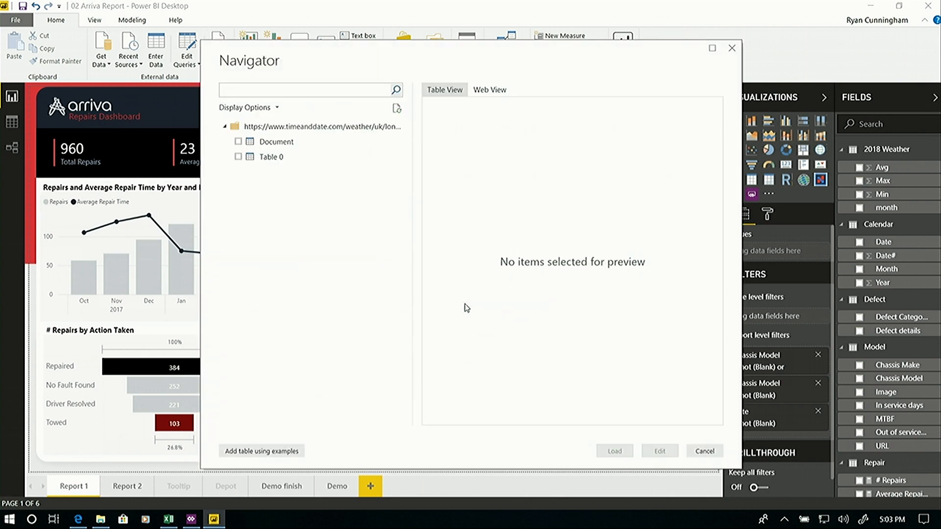
# Step: Preview the page in Web View, start adding a table using examples and name its first column Month
pyautogui.click(498, 92)
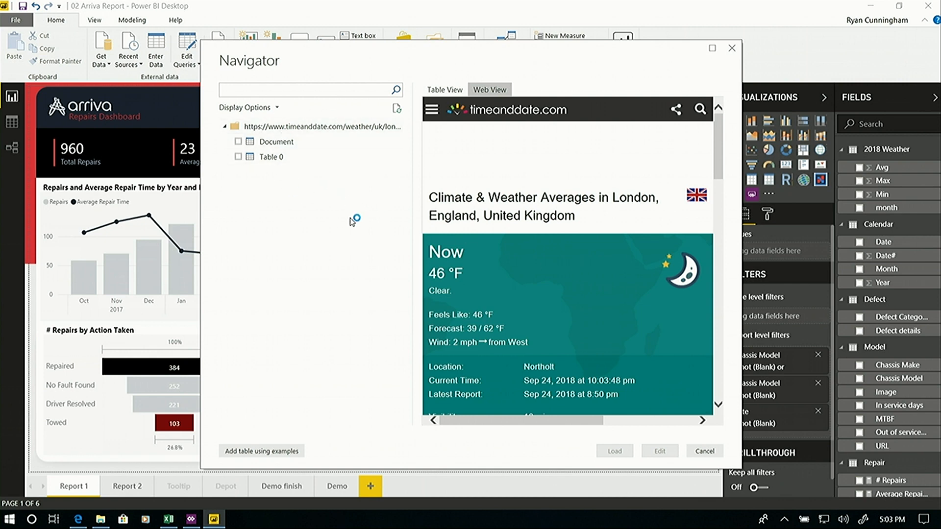
pyautogui.click(279, 456)
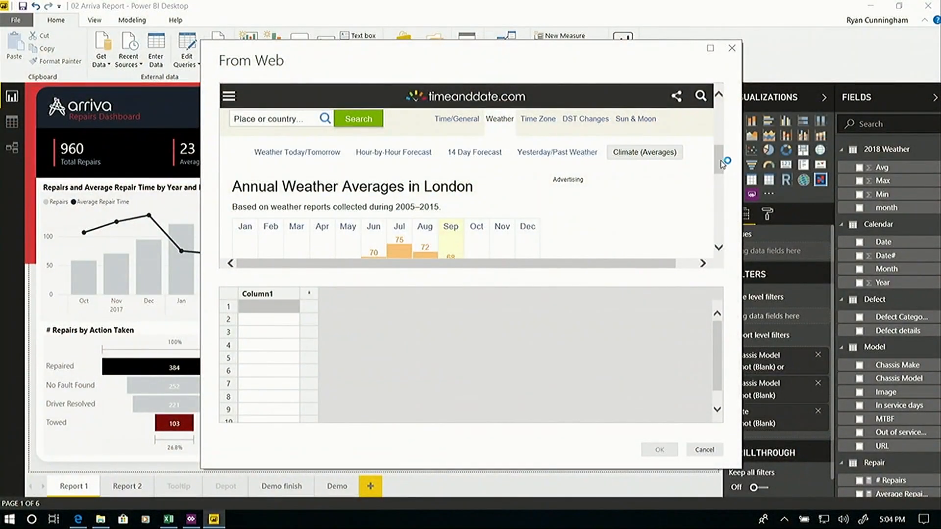
pyautogui.scroll(-2, 721, 164)
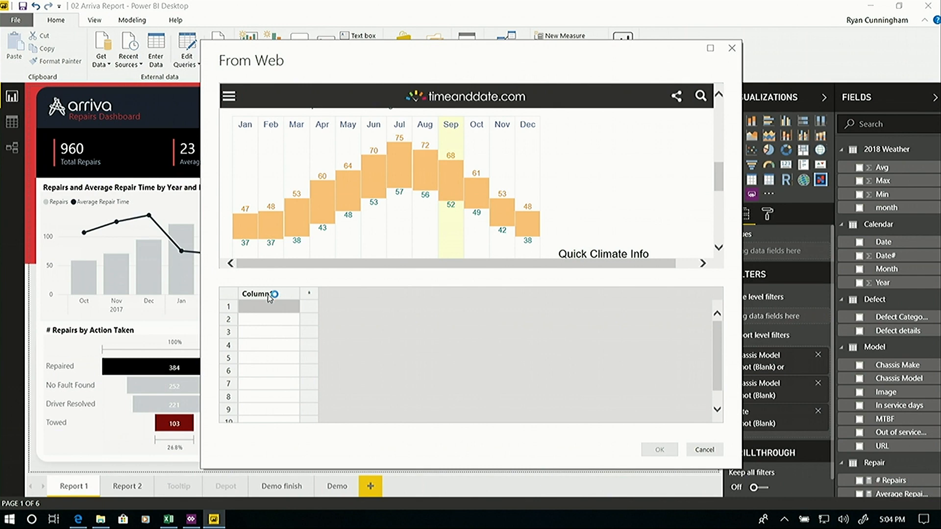
pyautogui.doubleClick(279, 296)
pyautogui.write('Month')
pyautogui.press('Return')
# Step: Enter Jan and Feb as the example values in the first two rows of the Month column
pyautogui.doubleClick(280, 308)
pyautogui.write('Jan')
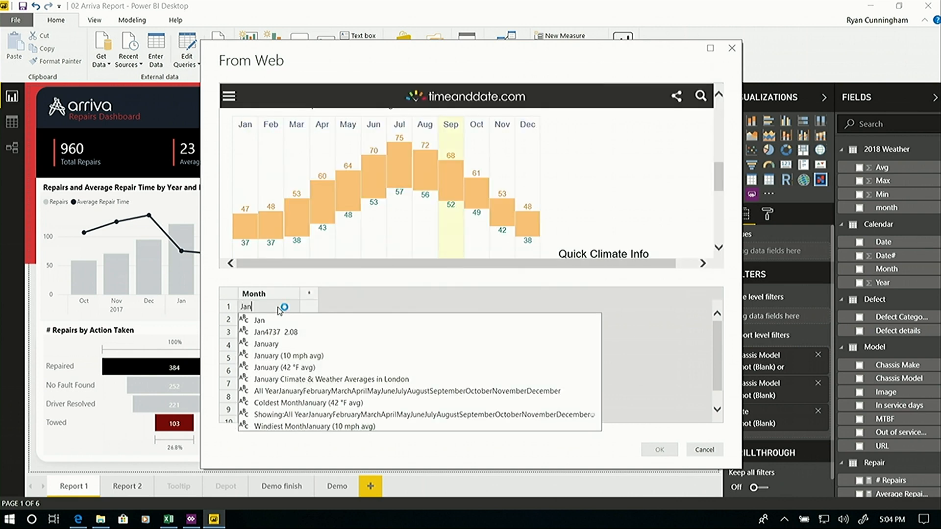
pyautogui.press('Return')
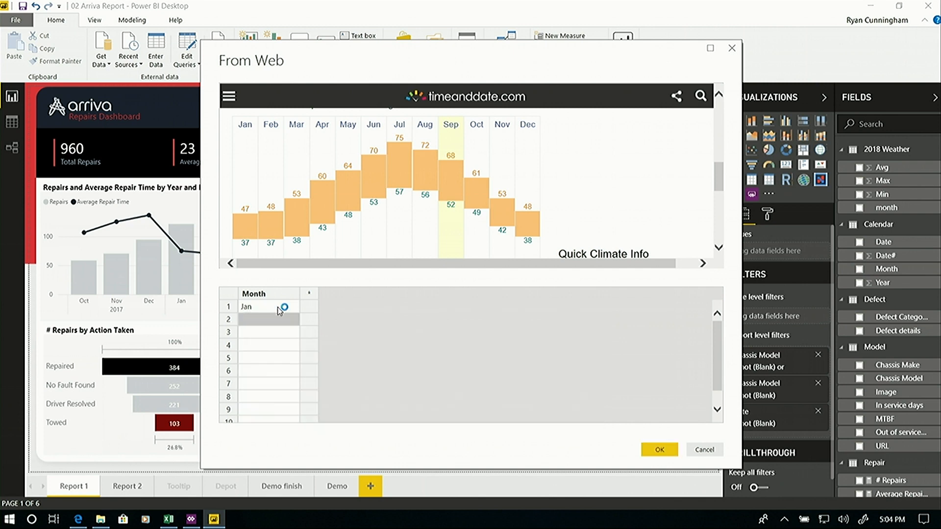
pyautogui.write('Feb')
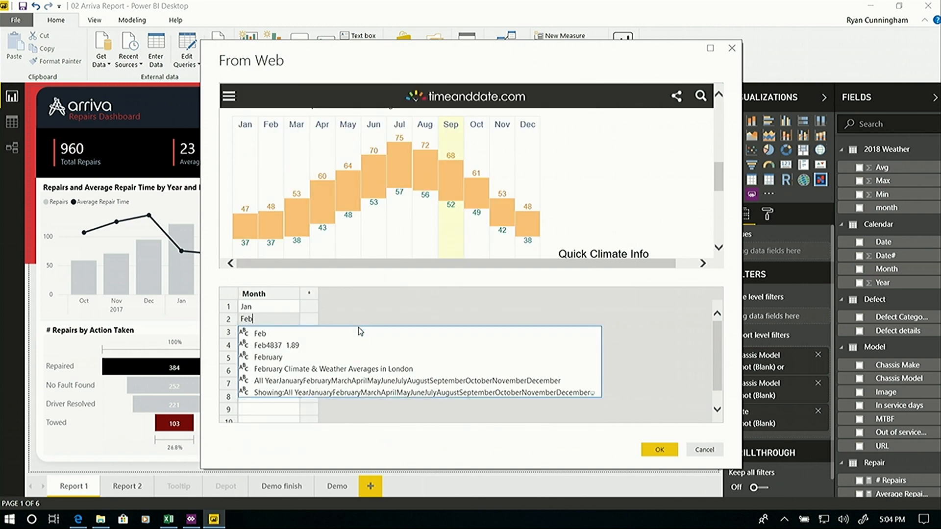
pyautogui.press('Return')
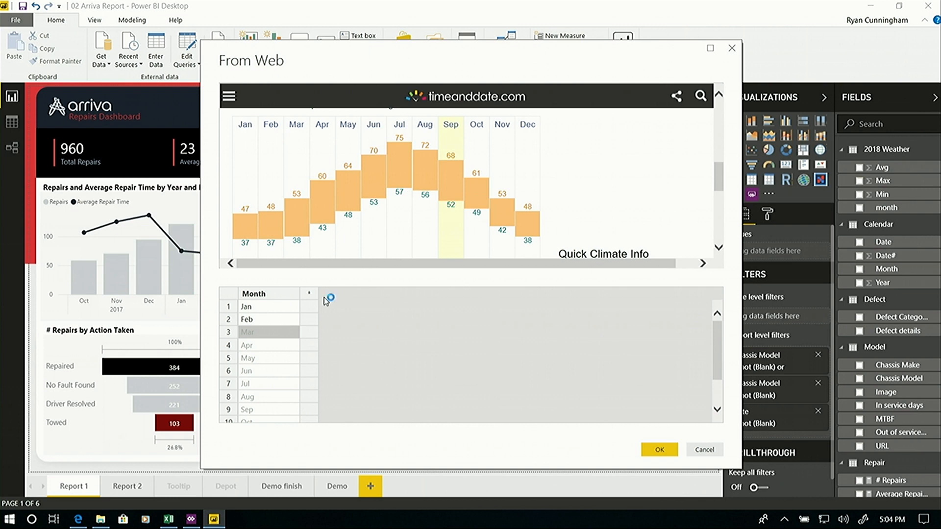
# Step: Add a second column named Min to the example table and enter 37 as its January example value
pyautogui.click(309, 298)
pyautogui.write('Min')
pyautogui.press('Return')
pyautogui.write('37')
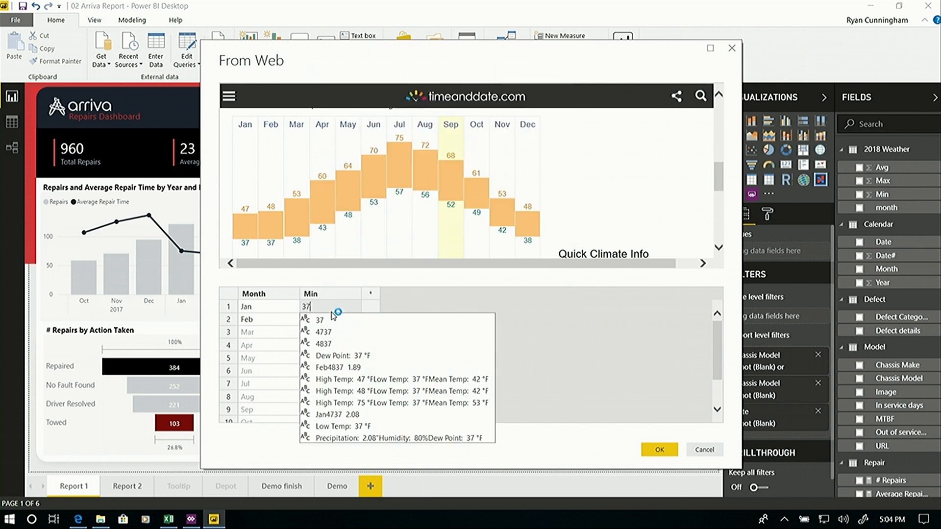
pyautogui.press('Return')
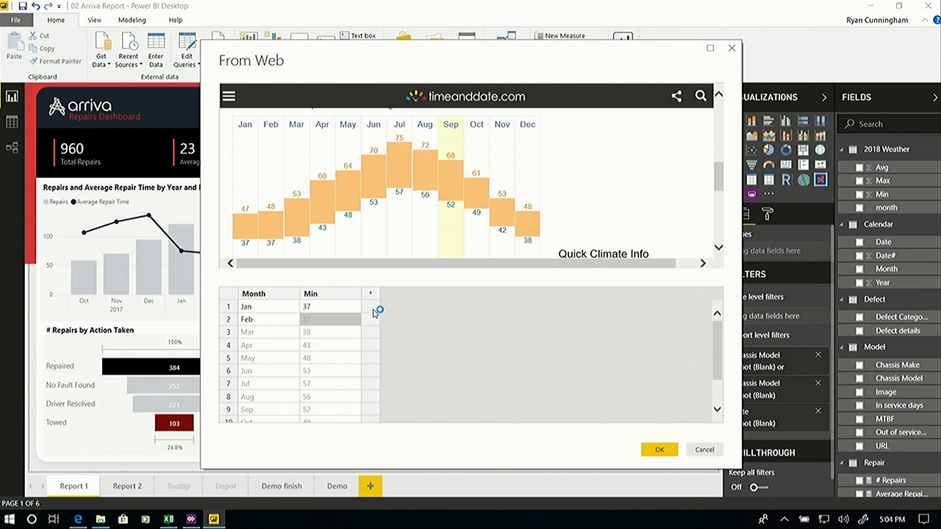
# Step: Add a third column named Max to the example table and enter 47 as its January example value
pyautogui.click(375, 307)
pyautogui.doubleClick(377, 297)
pyautogui.press('BackSpace')
pyautogui.write('Max')
pyautogui.press('Return')
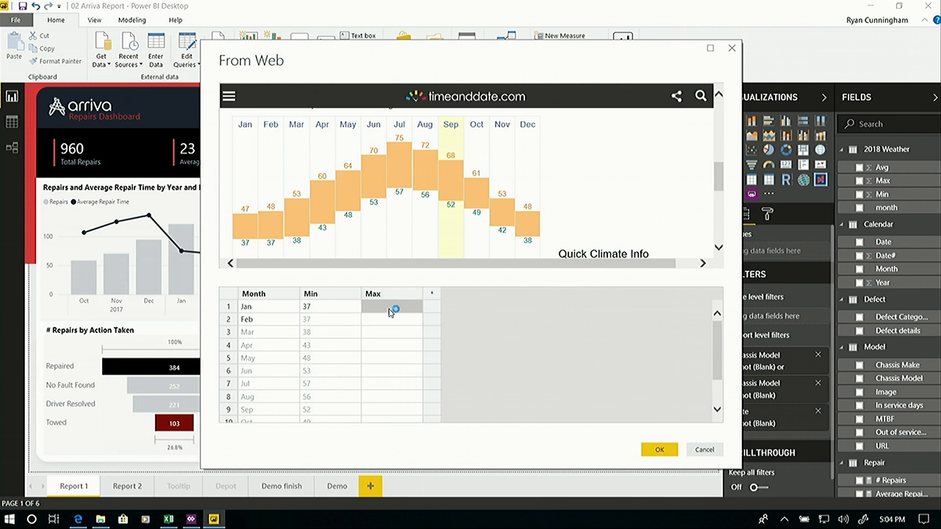
pyautogui.write('47')
pyautogui.press('Return')
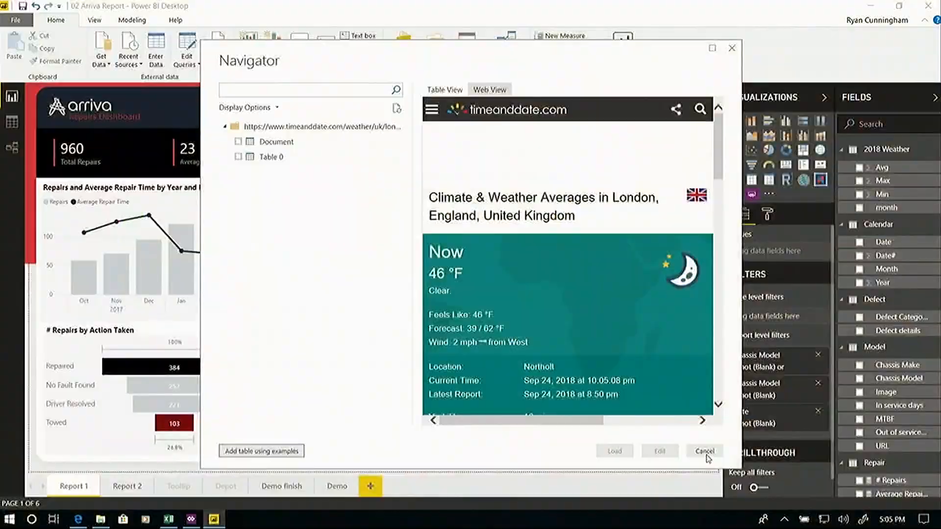
# Step: Leave the web import without loading anything and open the Demo page of the Arriva report
pyautogui.hotkey('alt', 'Tab')
pyautogui.hotkey('alt', 'Tab')
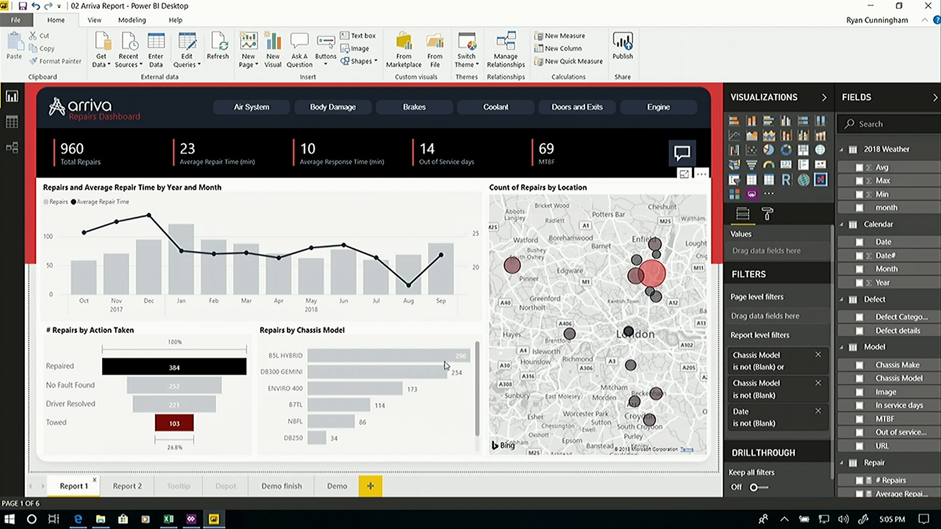
pyautogui.click(272, 491)
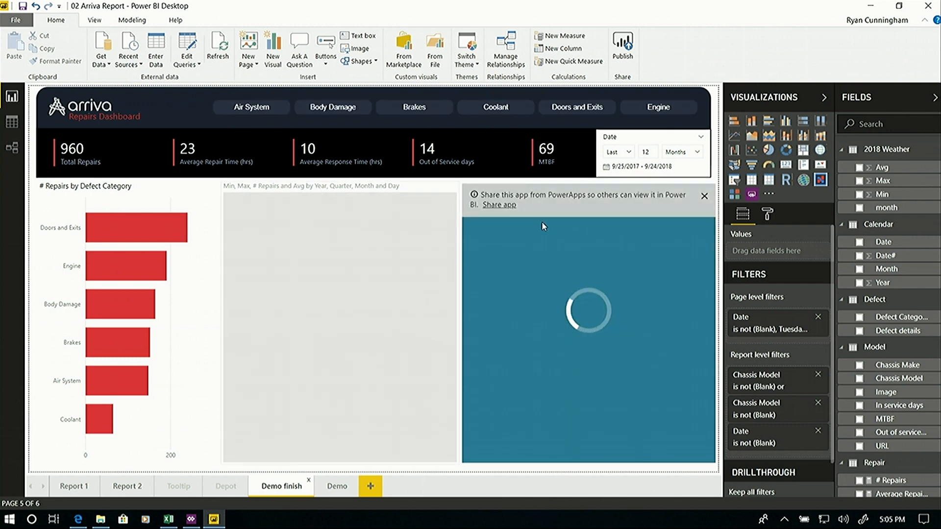
pyautogui.click(337, 487)
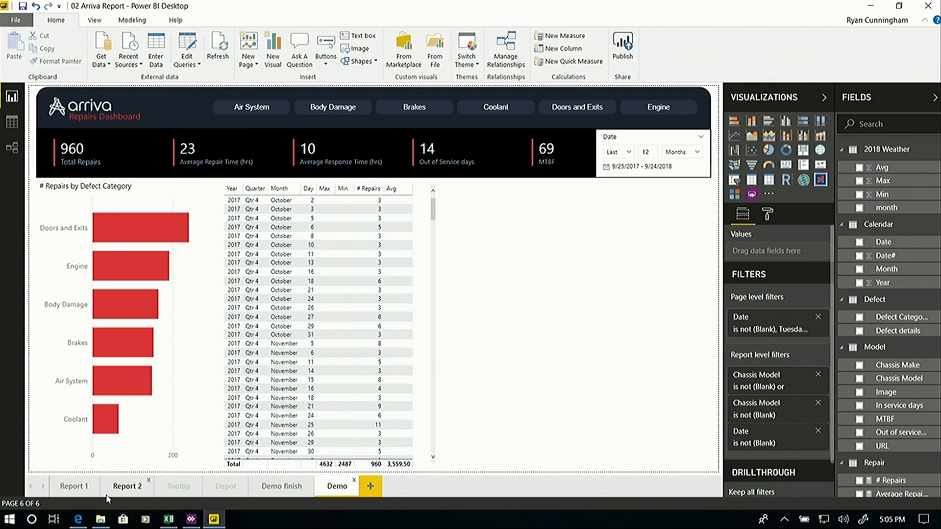
# Step: Switch to the browser and open the "Boston weather in a year" example in the Charticulator gallery
pyautogui.click(78, 519)
pyautogui.click(341, 8)
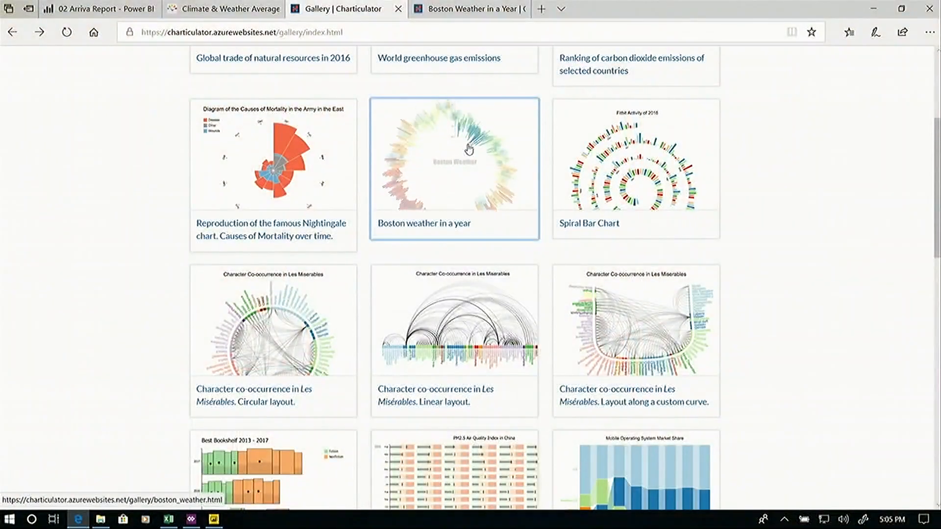
pyautogui.click(469, 148)
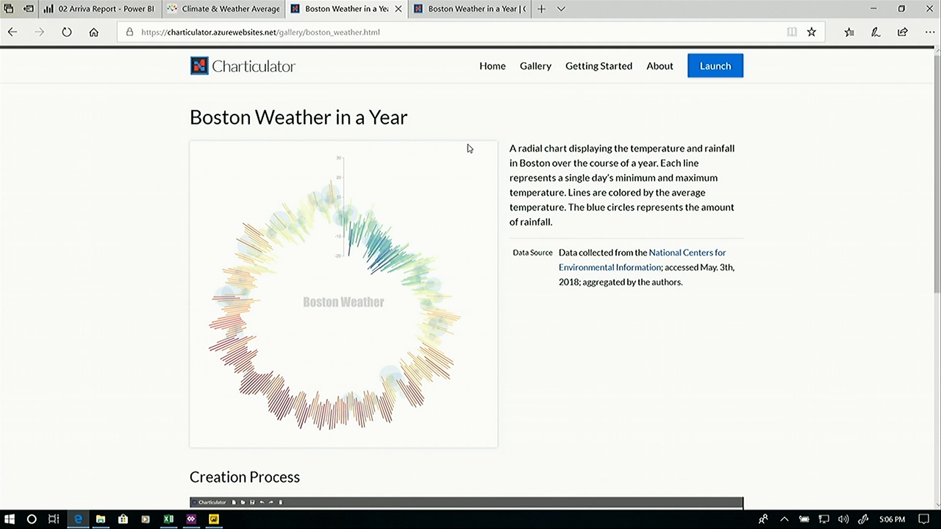
# Step: Switch back to Power BI Desktop, convert the daily repairs table to the custom radial weather chart, and set the date slicer to the last 4 months
pyautogui.hotkey('alt', 'Tab')
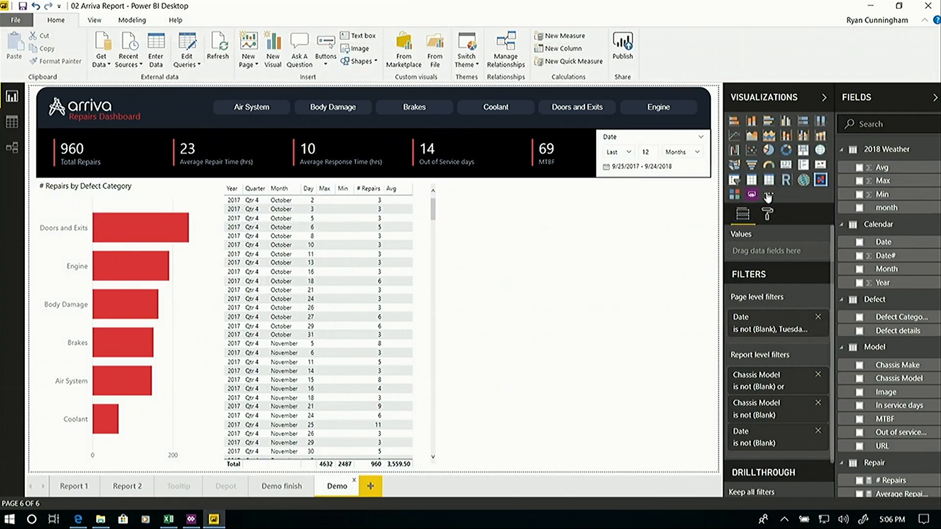
pyautogui.click(419, 206)
pyautogui.click(820, 180)
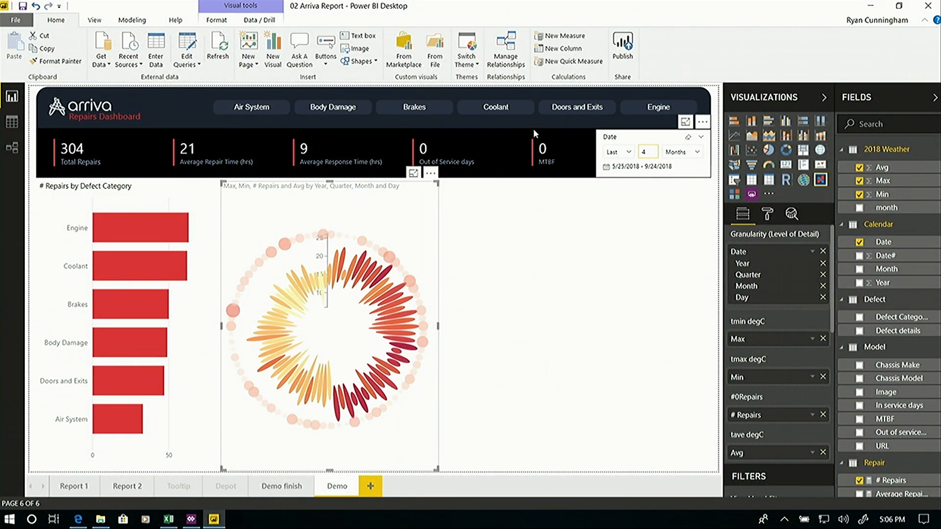
# Step: Highlight the Coolant repairs from the defect category chart across the page and clear the highlight again
pyautogui.moveTo(124, 266)
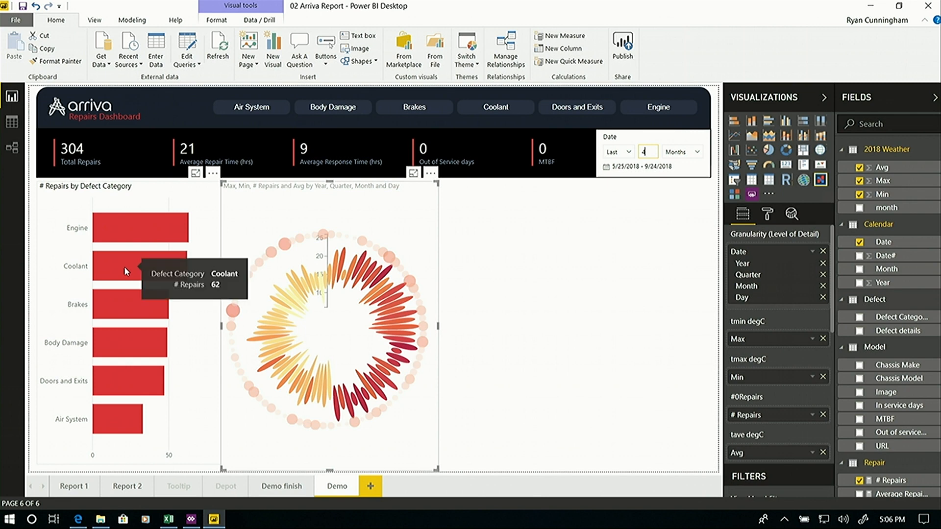
pyautogui.click(125, 267)
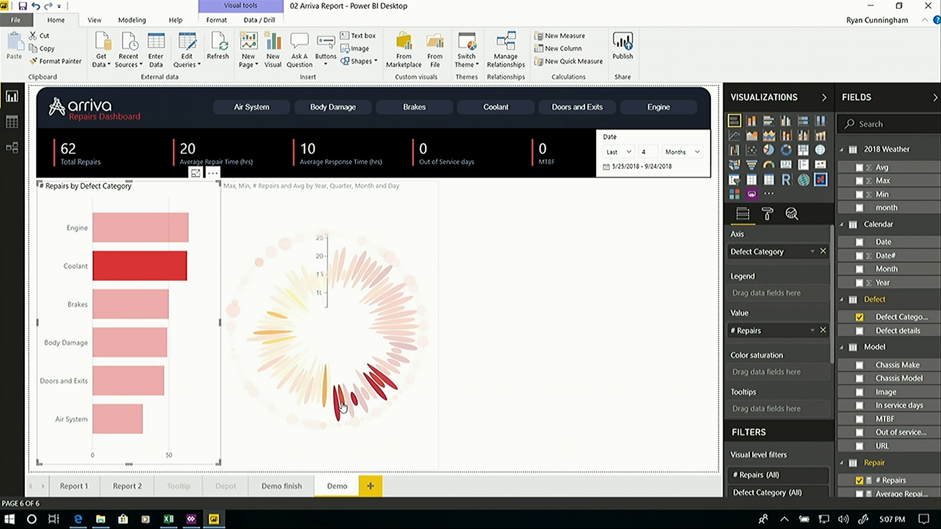
pyautogui.click(401, 360)
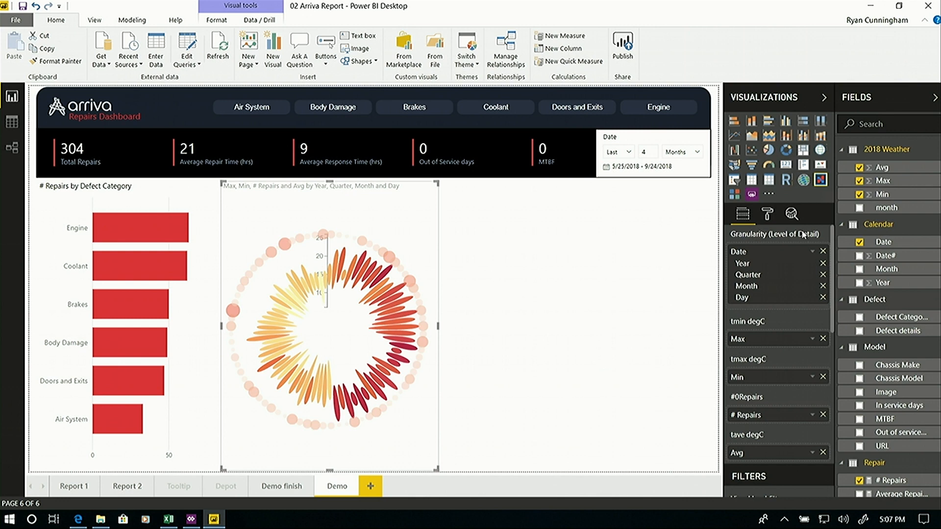
# Step: Add a PowerApps visual to the empty area of the page with Defect Category and Chassis Model as its data, dismissing the editing notice
pyautogui.click(751, 194)
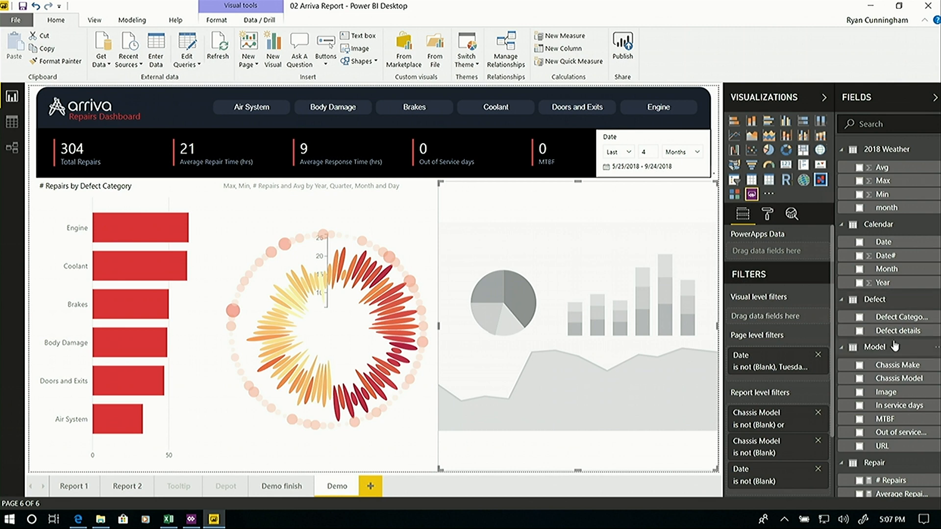
pyautogui.moveTo(896, 319); pyautogui.dragTo(807, 250)
pyautogui.moveTo(901, 378); pyautogui.dragTo(776, 265)
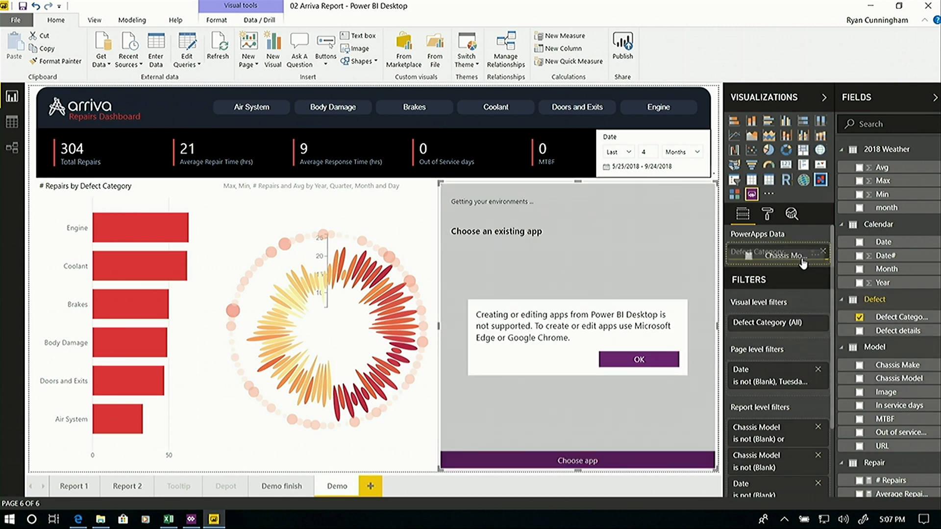
pyautogui.click(632, 361)
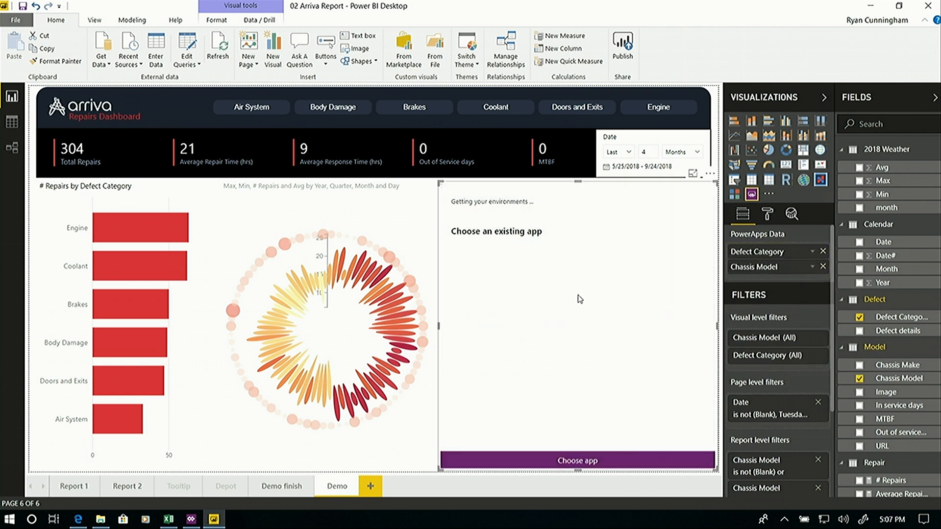
# Step: Choose the Arriva environment in the PowerApps visual, add the existing Maintenance Requests app and dismiss its notices
pyautogui.click(481, 202)
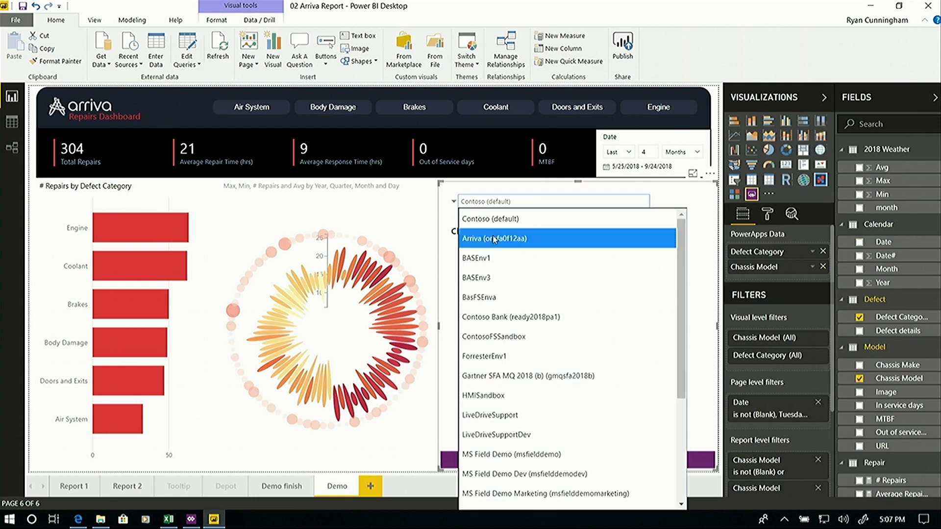
pyautogui.click(496, 239)
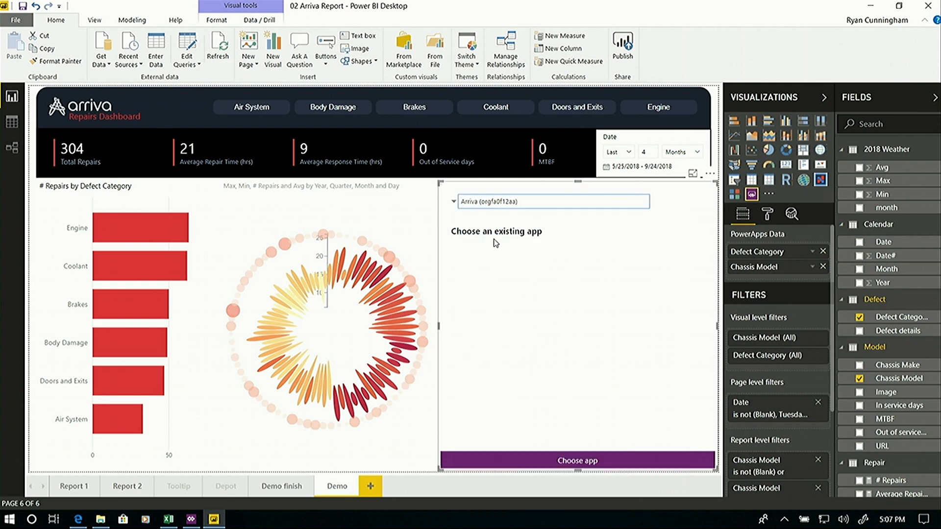
pyautogui.click(587, 463)
pyautogui.scroll(-2, 611, 338)
pyautogui.click(531, 349)
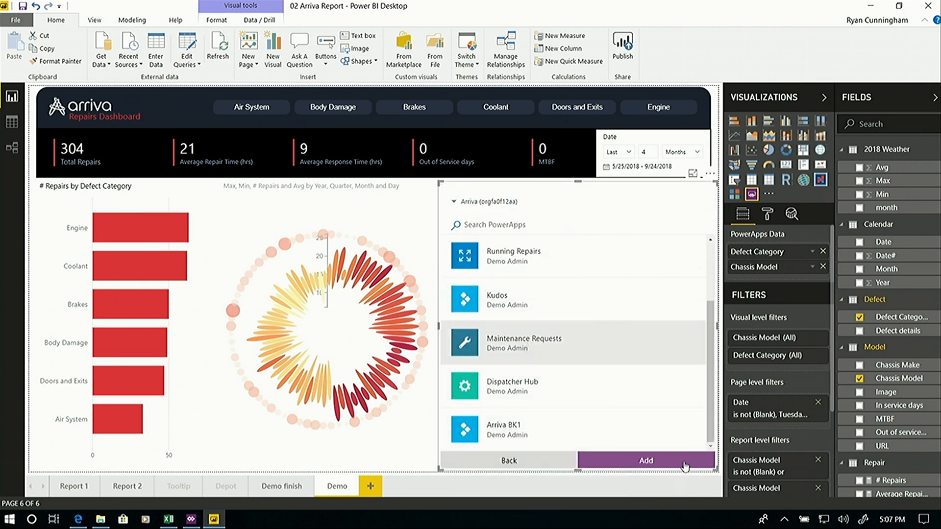
pyautogui.click(664, 460)
pyautogui.click(638, 360)
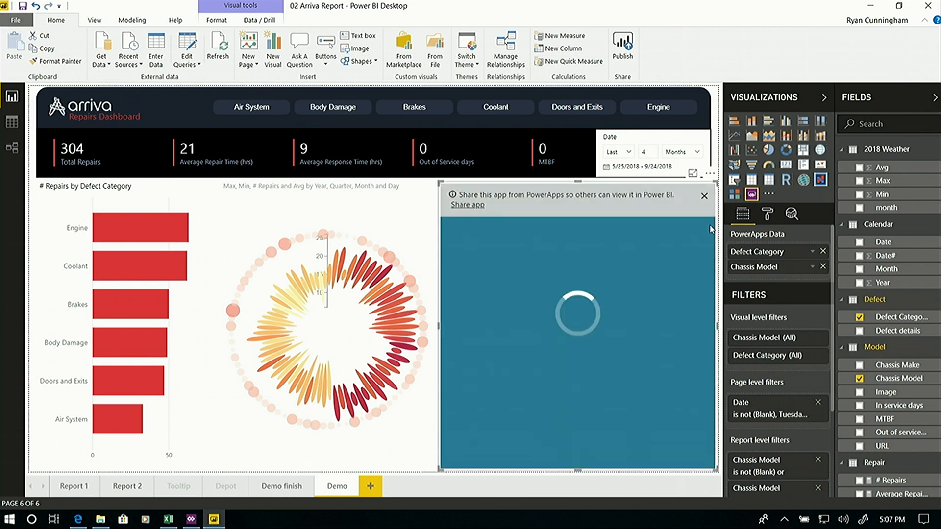
pyautogui.click(704, 197)
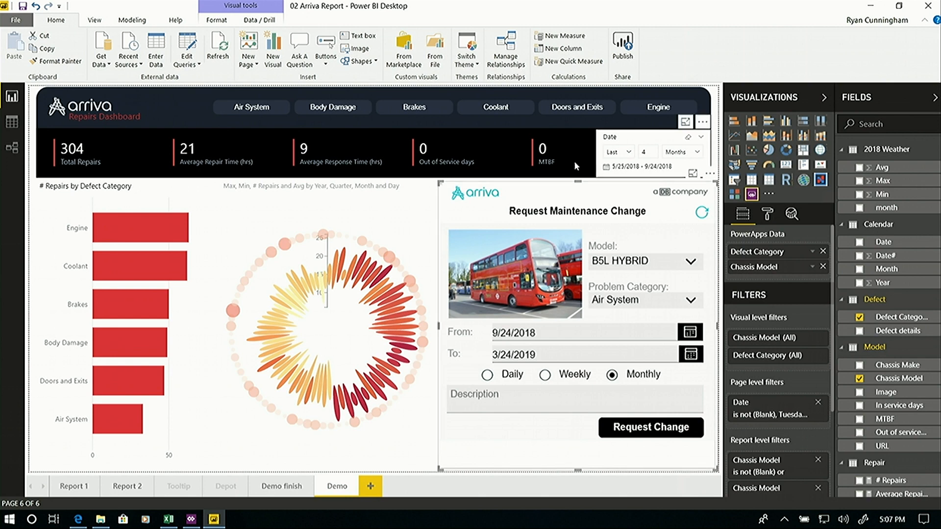
# Step: Filter the page to Coolant defects and set the maintenance change request's frequency to Weekly
pyautogui.click(144, 276)
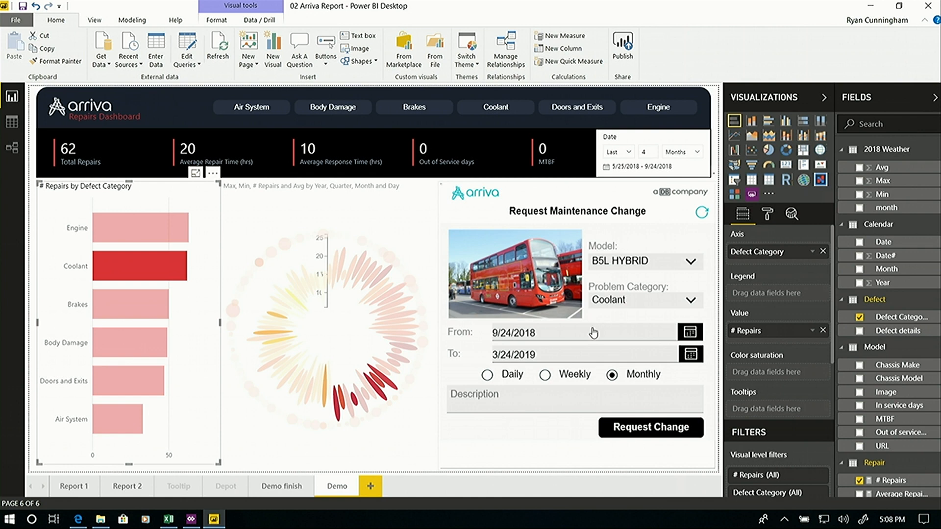
pyautogui.click(544, 375)
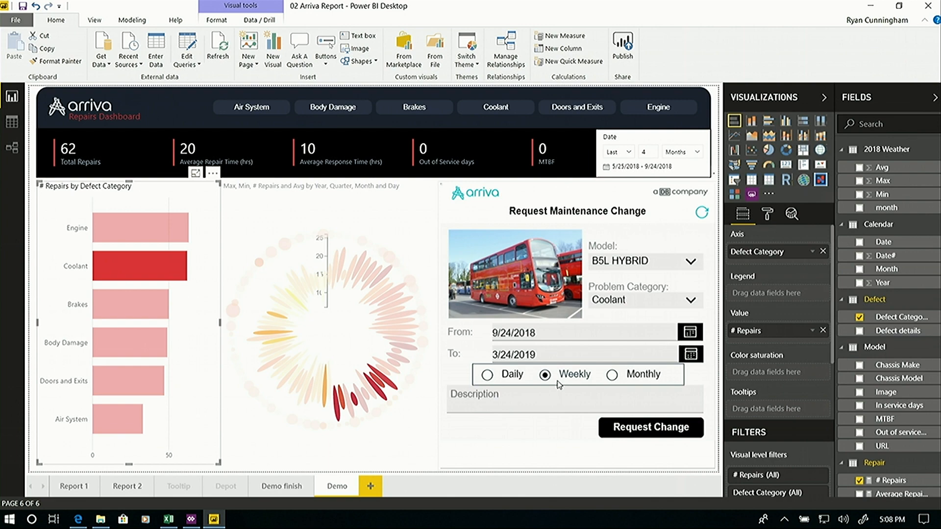